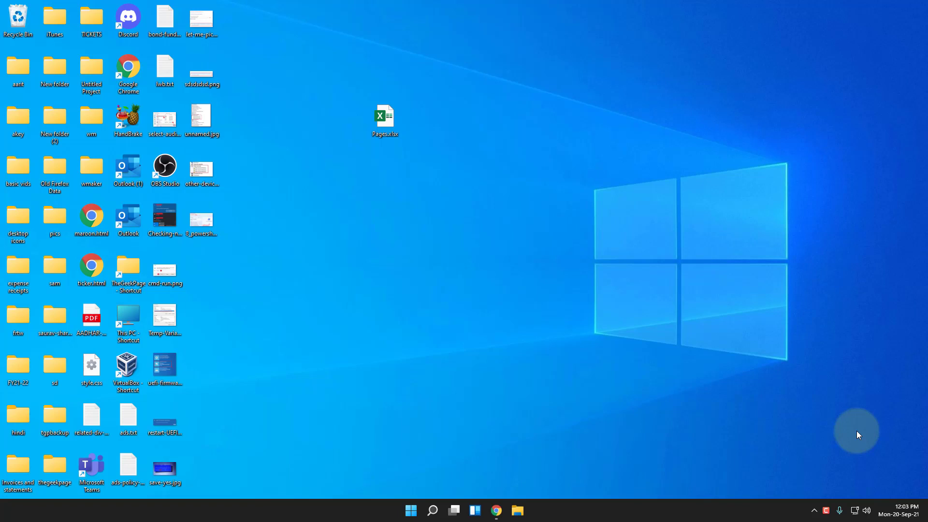
# Step: Search Windows for Device Manager so it appears as the best match
pyautogui.click(433, 510)
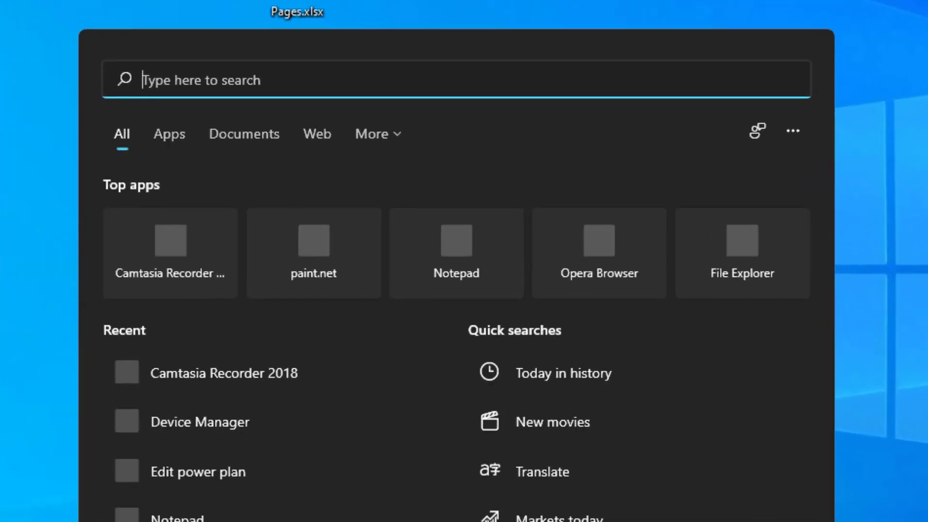
pyautogui.write('device ')
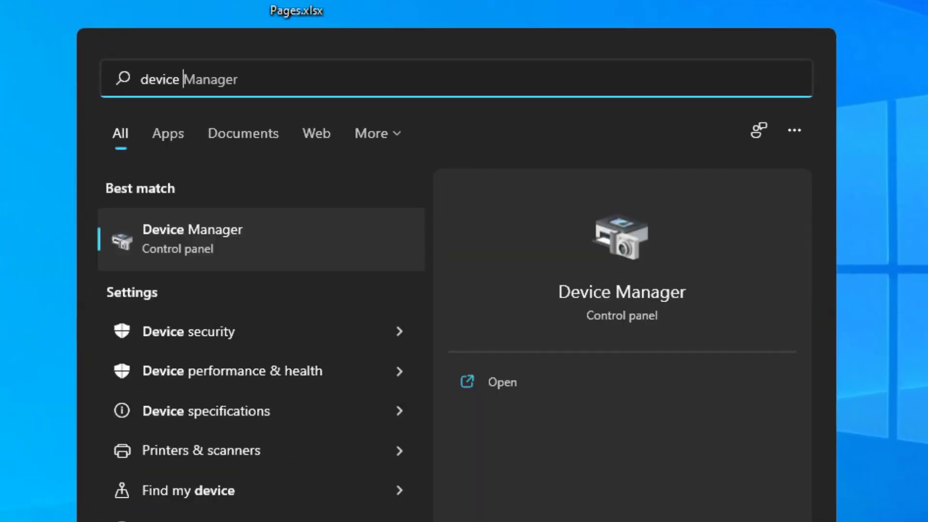
pyautogui.write('manager')
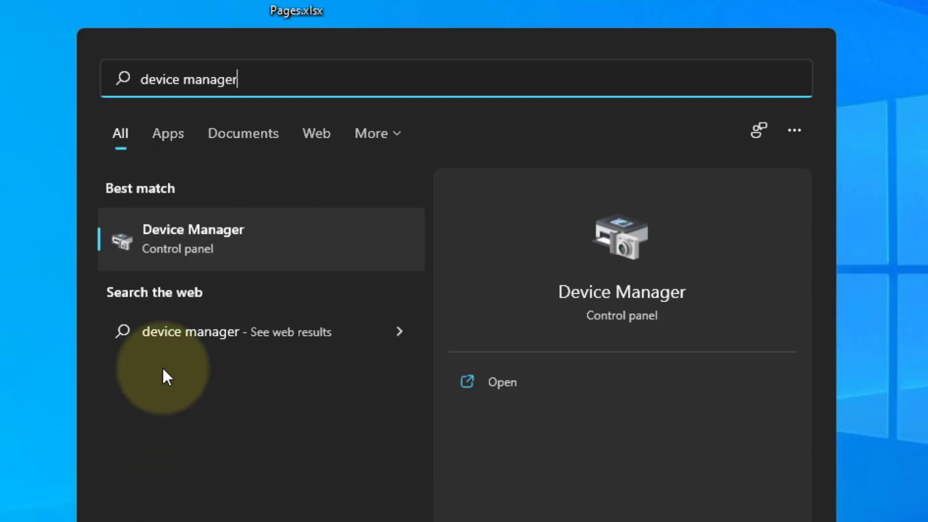
# Step: Launch Device Manager, expand Universal Serial Bus controllers and select the Generic USB Hub
pyautogui.click(233, 253)
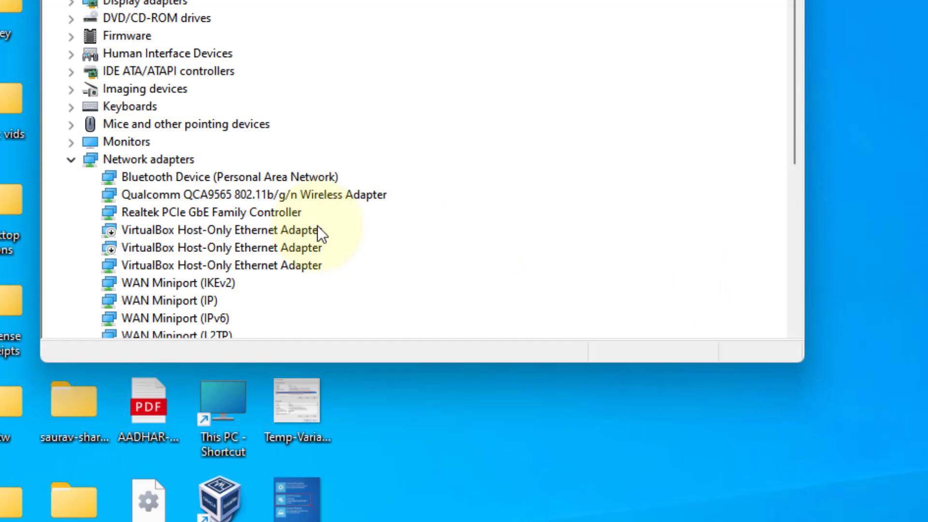
pyautogui.scroll(-5, 239, 221)
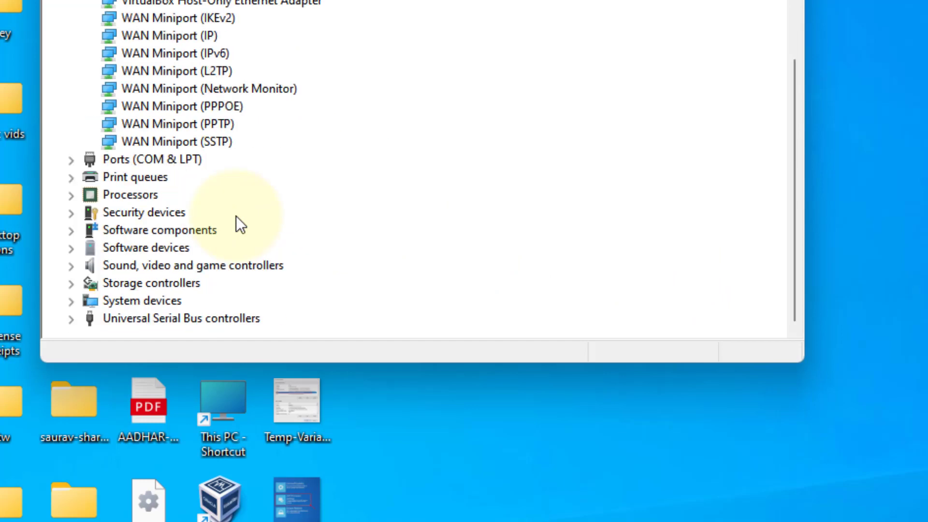
pyautogui.click(203, 320)
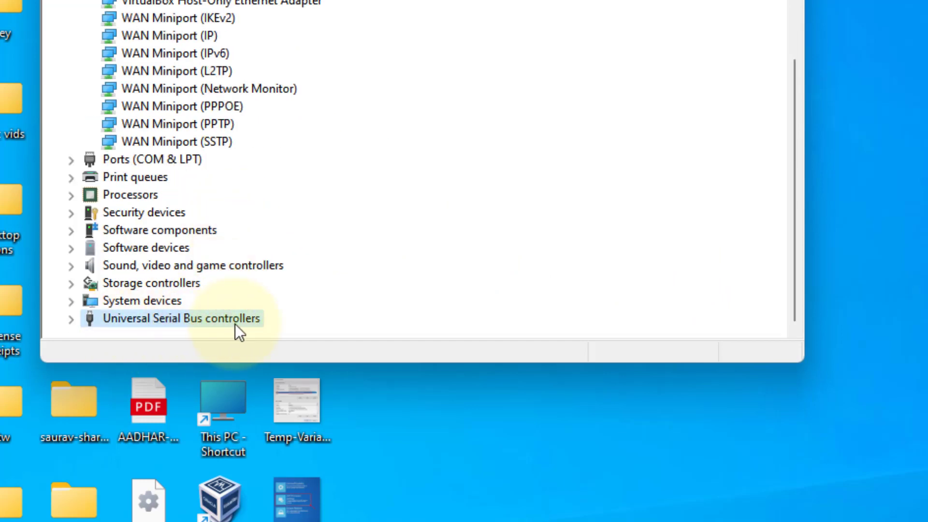
pyautogui.doubleClick(255, 326)
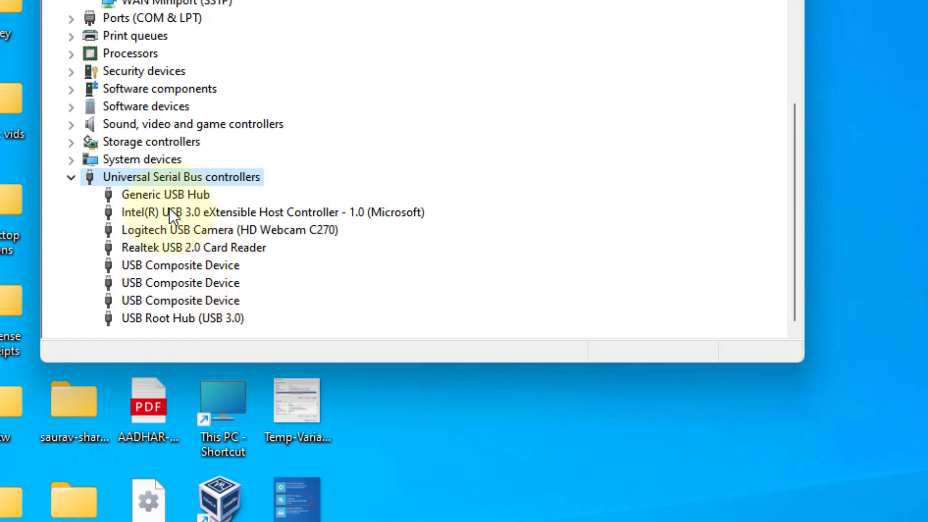
pyautogui.click(171, 200)
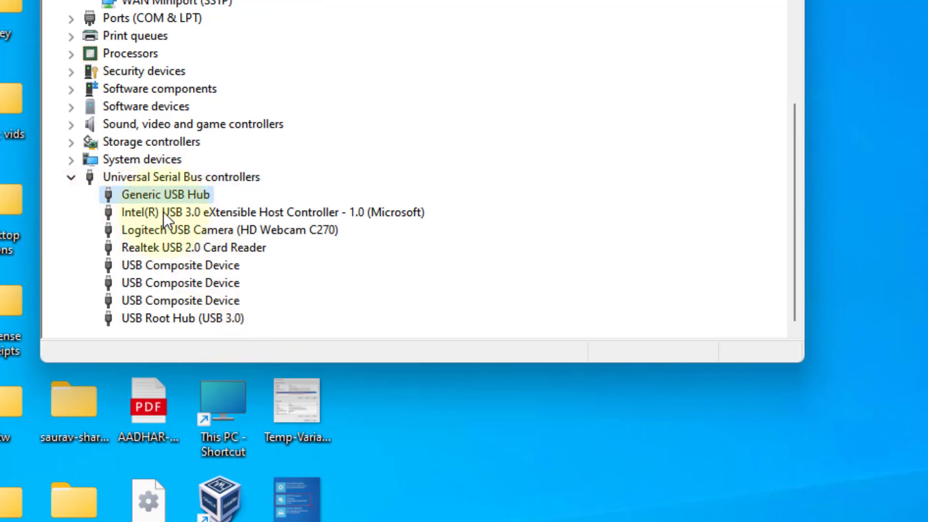
# Step: Update the Generic USB Hub driver by picking the compatible Generic USB Hub driver from the list, then close the wizard
pyautogui.rightClick(207, 201)
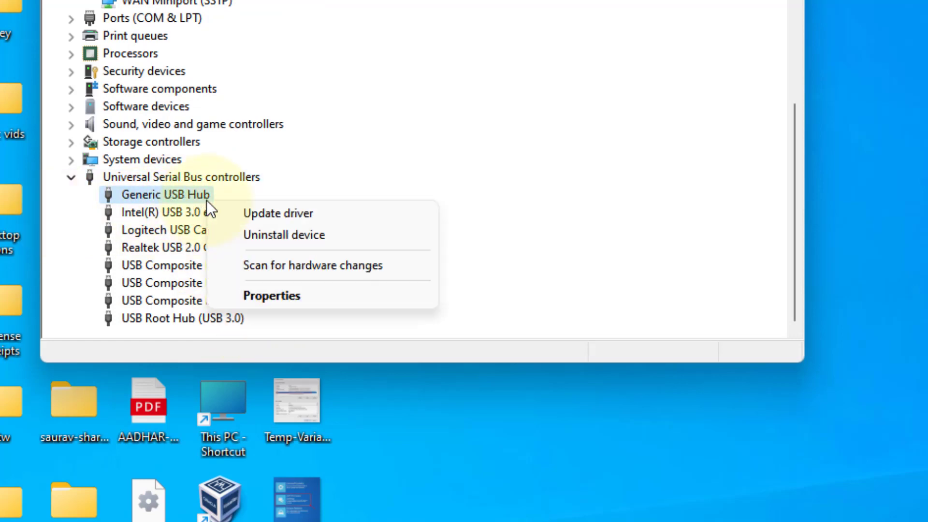
pyautogui.click(288, 215)
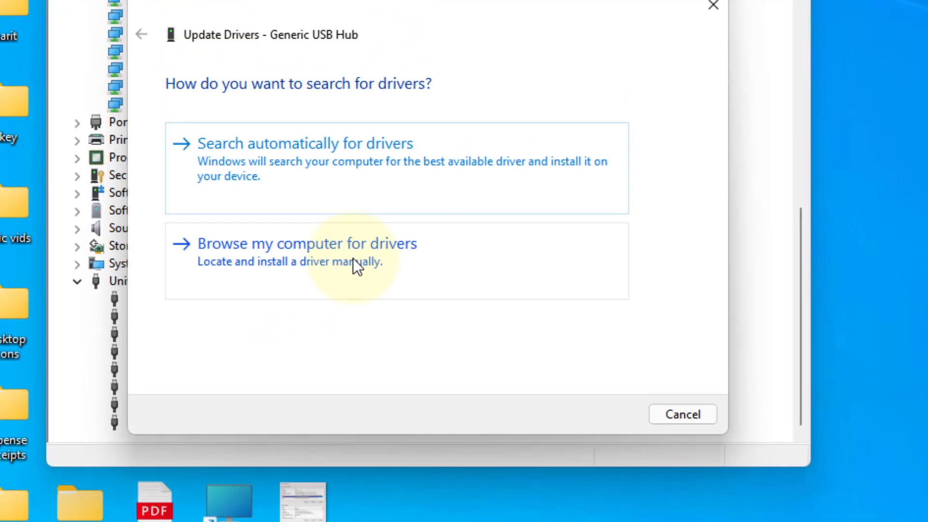
pyautogui.click(355, 280)
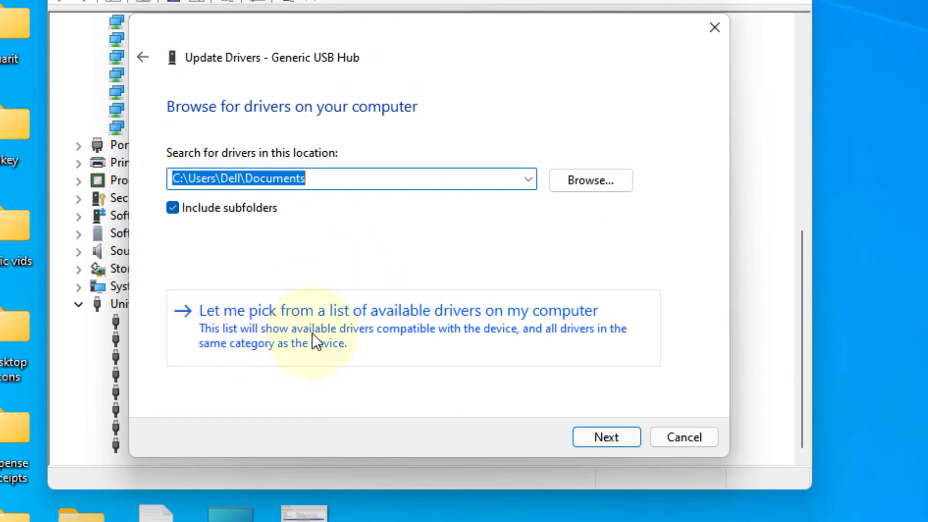
pyautogui.click(358, 340)
pyautogui.click(211, 267)
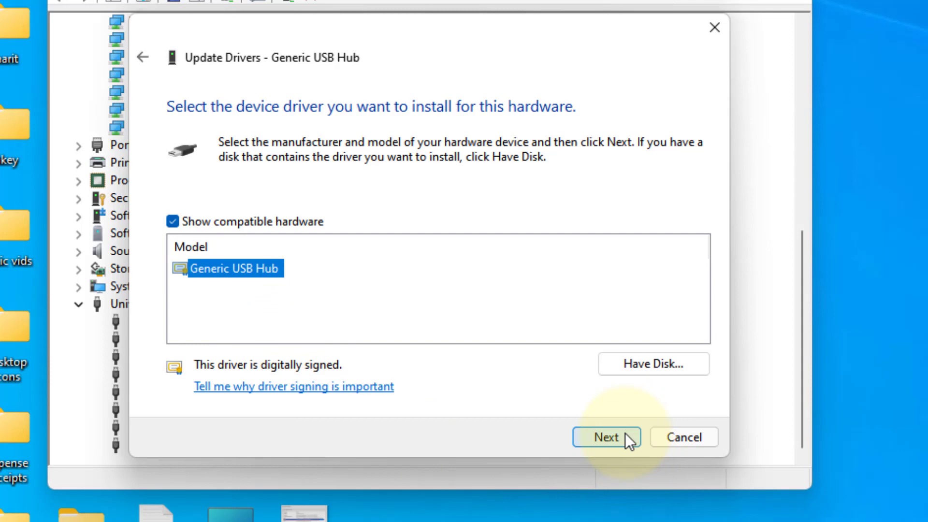
pyautogui.click(725, 23)
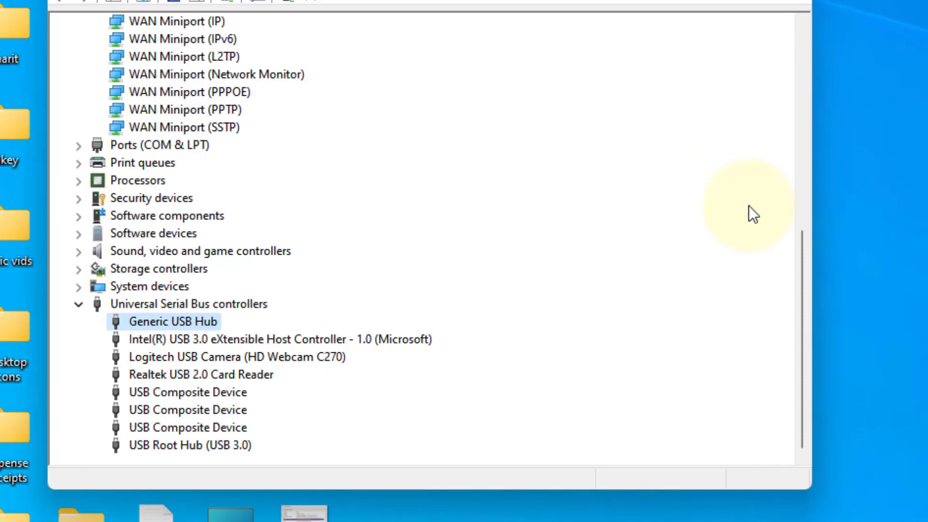
# Step: Select the Logitech USB Camera, show its context actions and the Action menu
pyautogui.click(228, 341)
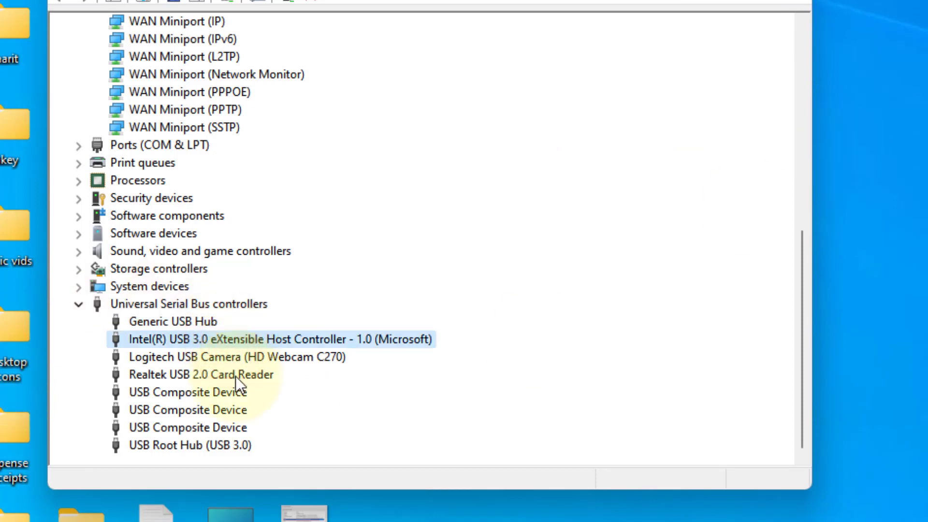
pyautogui.click(242, 362)
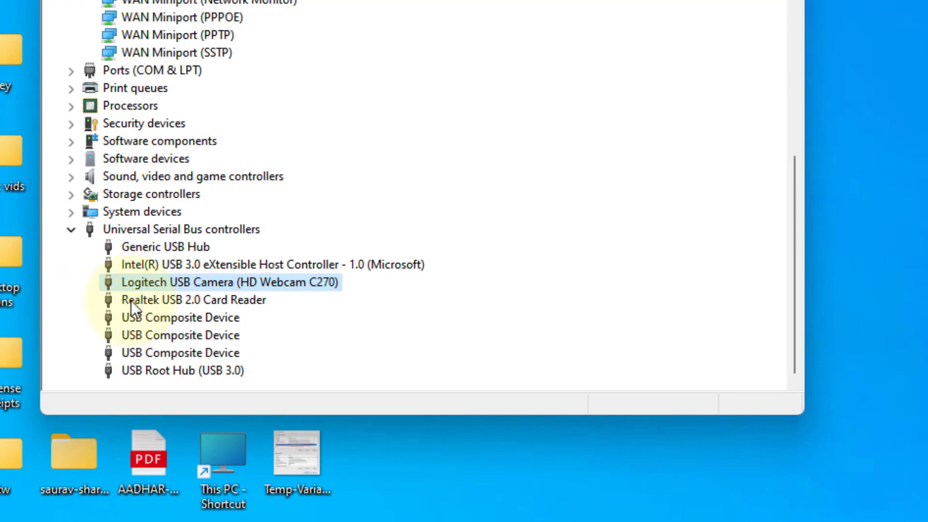
pyautogui.rightClick(310, 288)
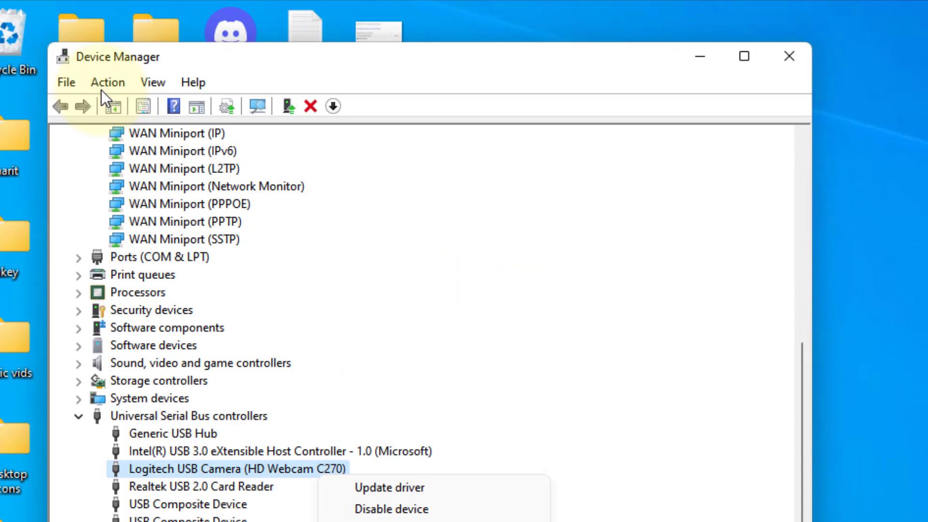
pyautogui.click(101, 88)
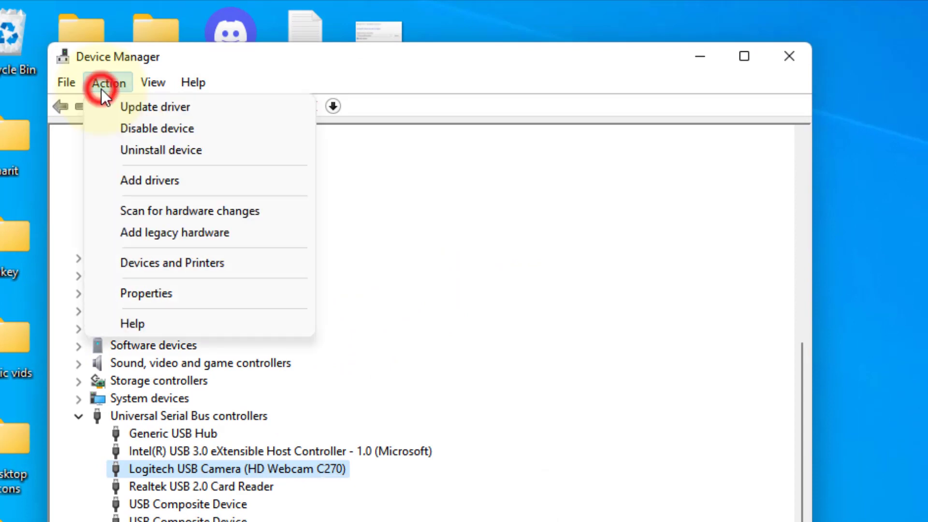
# Step: Scan for hardware changes to refresh the device tree
pyautogui.click(198, 212)
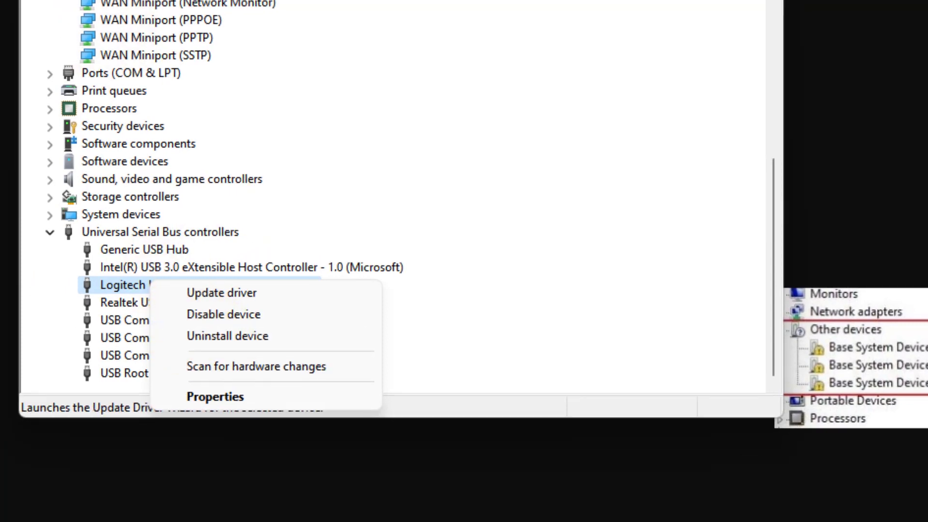
# Step: Leave Device Manager and search Windows for "edit power plan"
pyautogui.click(136, 31)
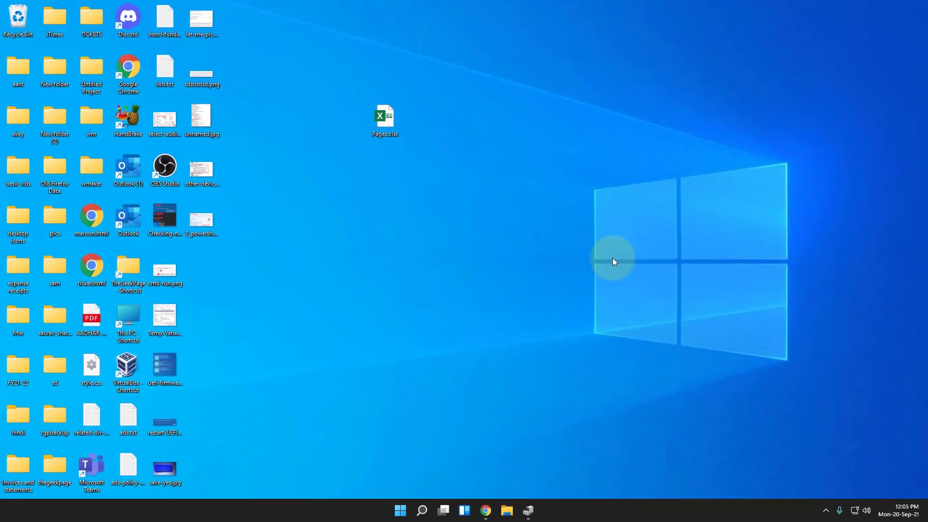
pyautogui.click(422, 510)
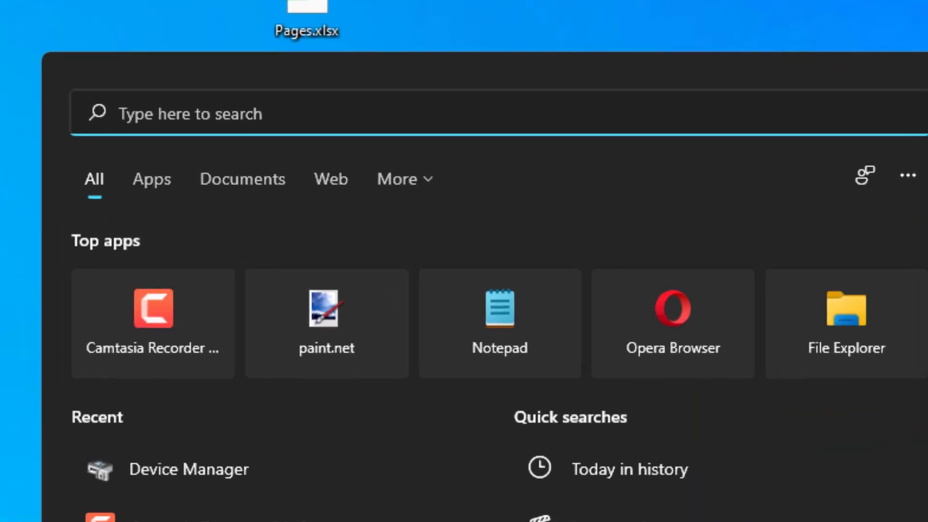
pyautogui.write('exceledit op')
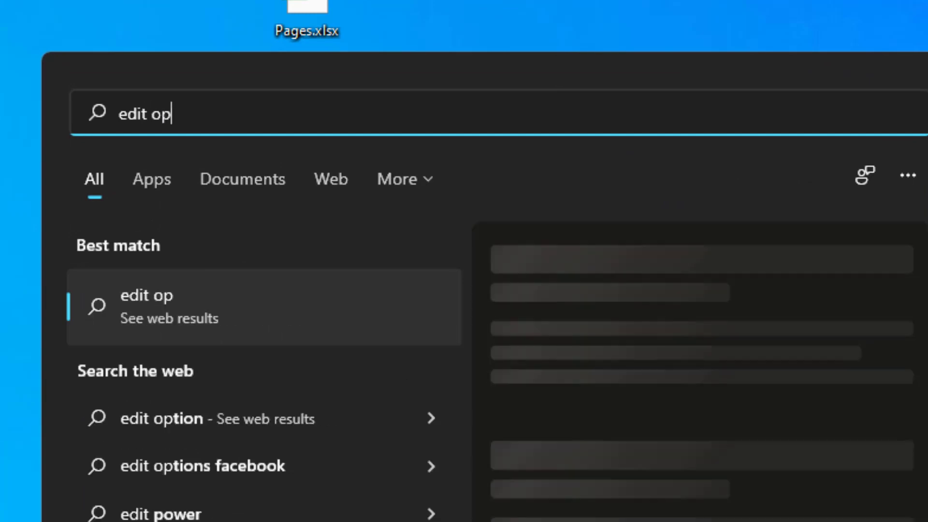
pyautogui.press('BackSpace')
pyautogui.press('BackSpace')
pyautogui.write('power ')
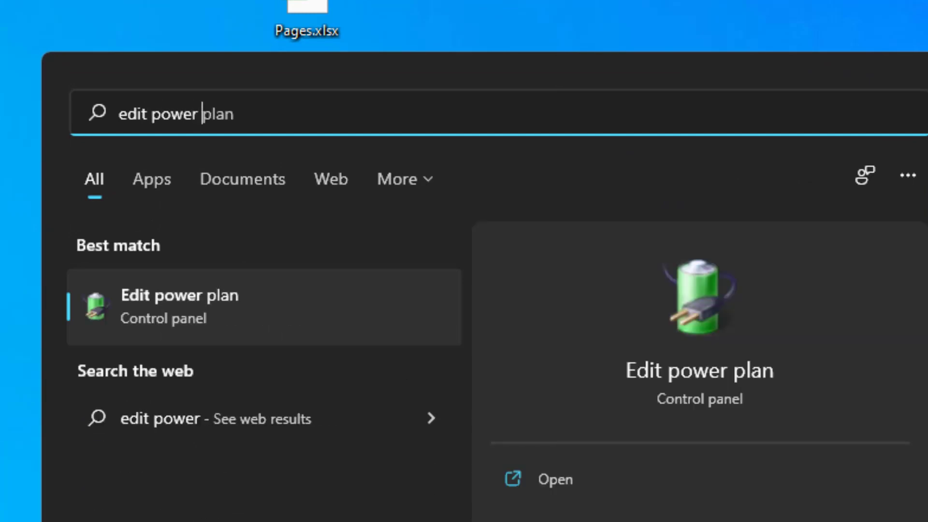
pyautogui.write('plan')
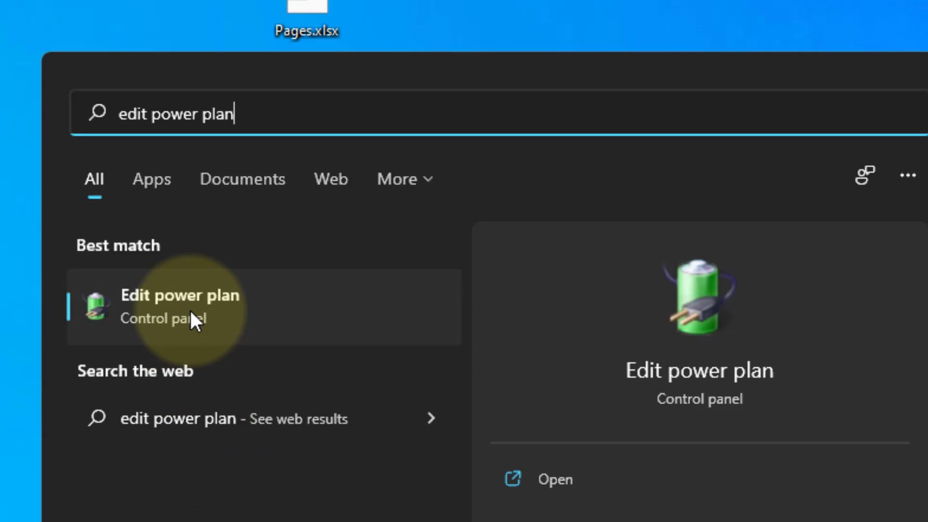
# Step: Reach the Balanced plan's advanced power settings and expand the USB settings category
pyautogui.click(189, 309)
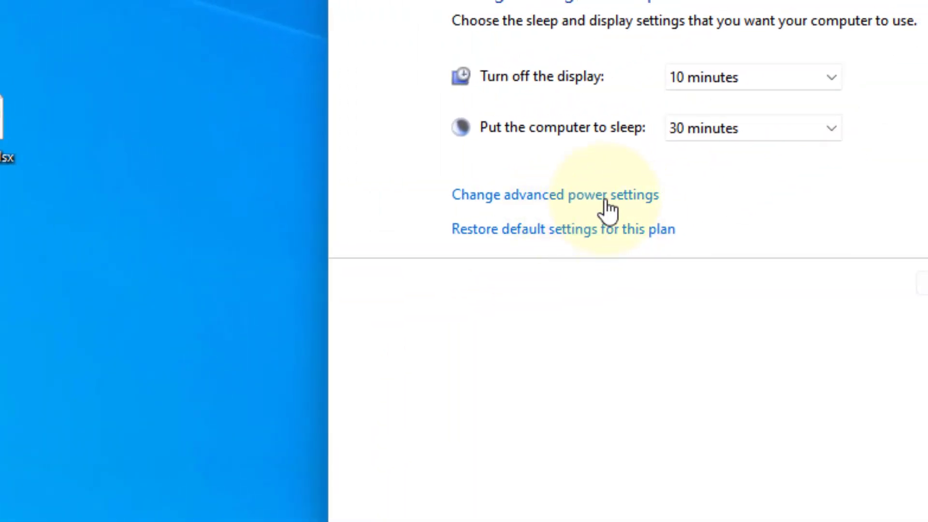
pyautogui.click(617, 205)
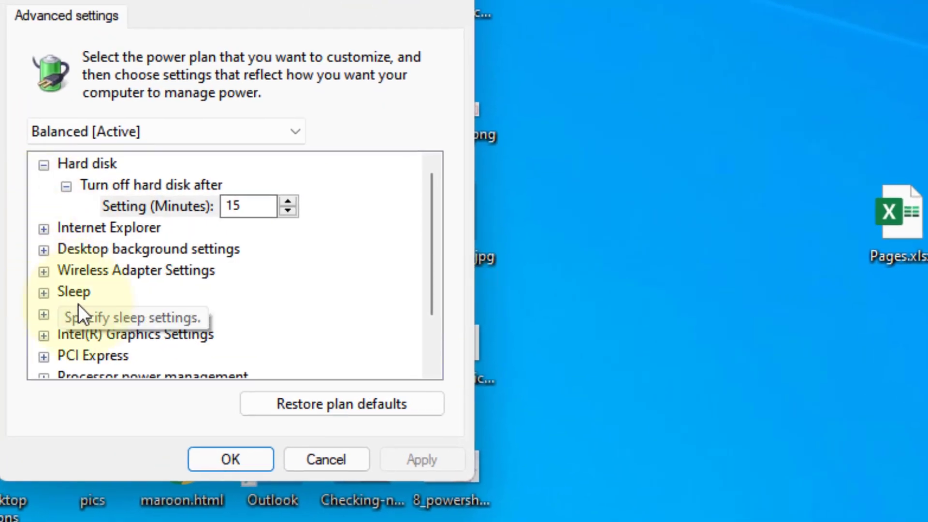
pyautogui.click(94, 313)
pyautogui.scroll(-1, 190, 315)
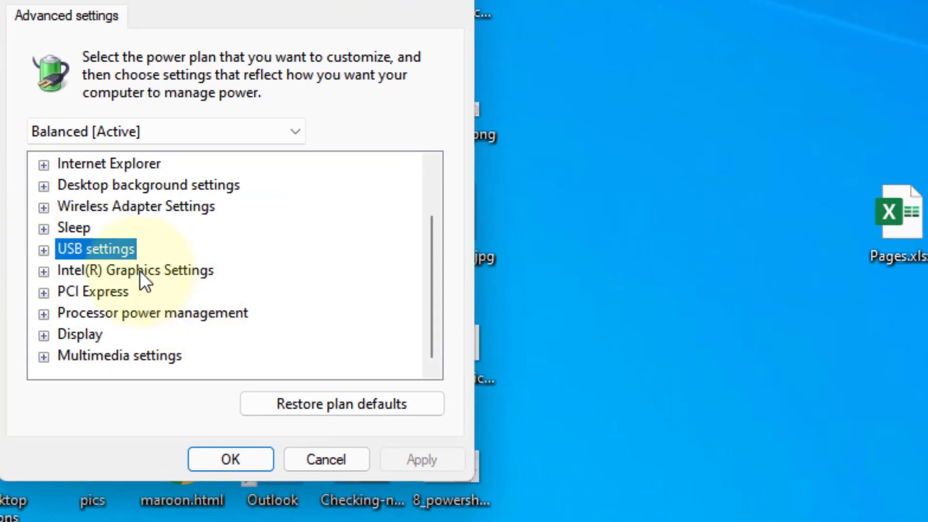
pyautogui.click(131, 265)
pyautogui.click(119, 249)
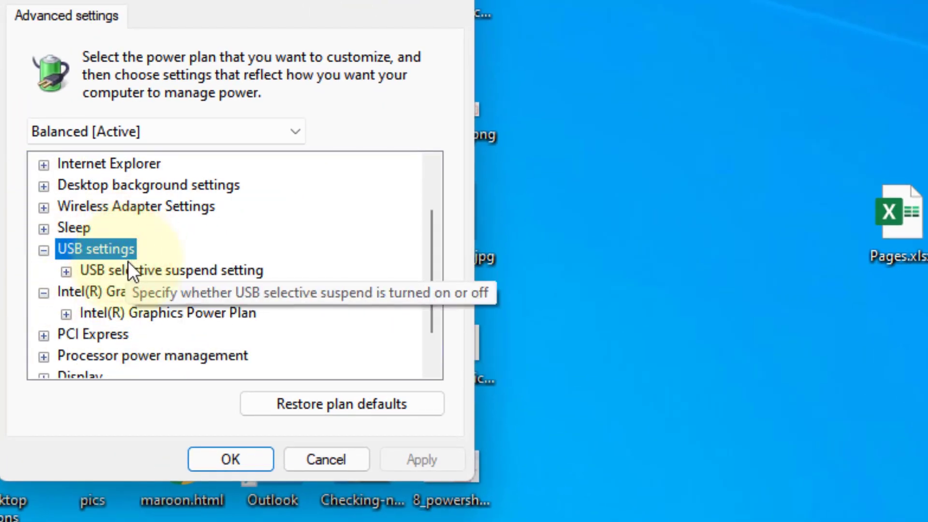
# Step: Set USB selective suspend to Disabled, apply it and confirm with OK
pyautogui.click(189, 270)
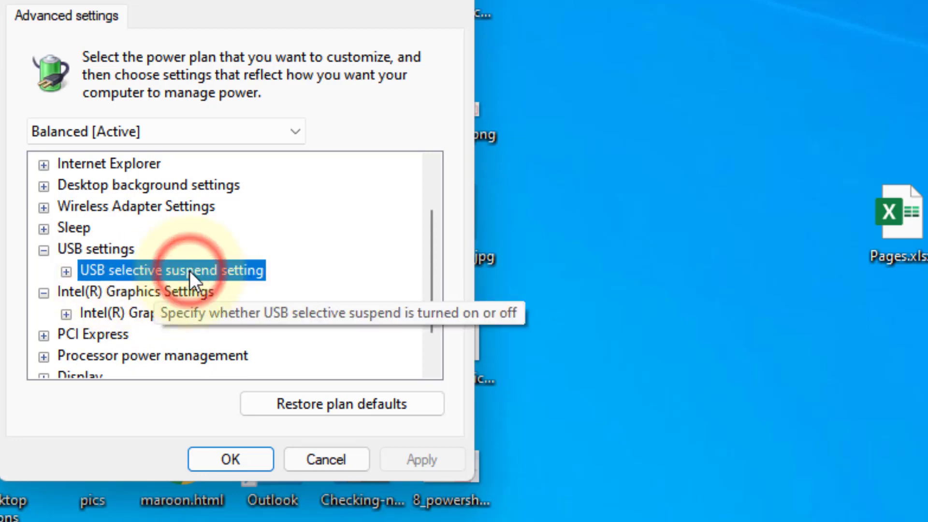
pyautogui.doubleClick(248, 271)
pyautogui.click(208, 290)
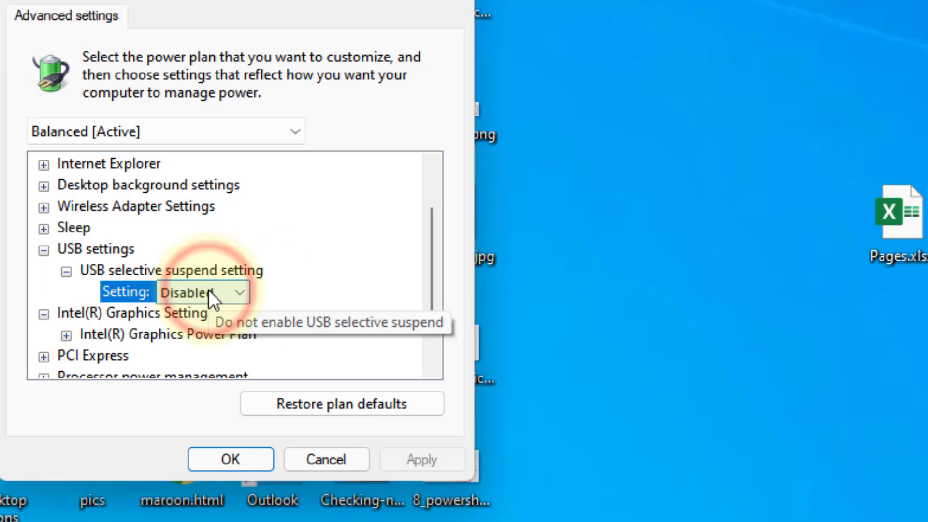
pyautogui.click(210, 314)
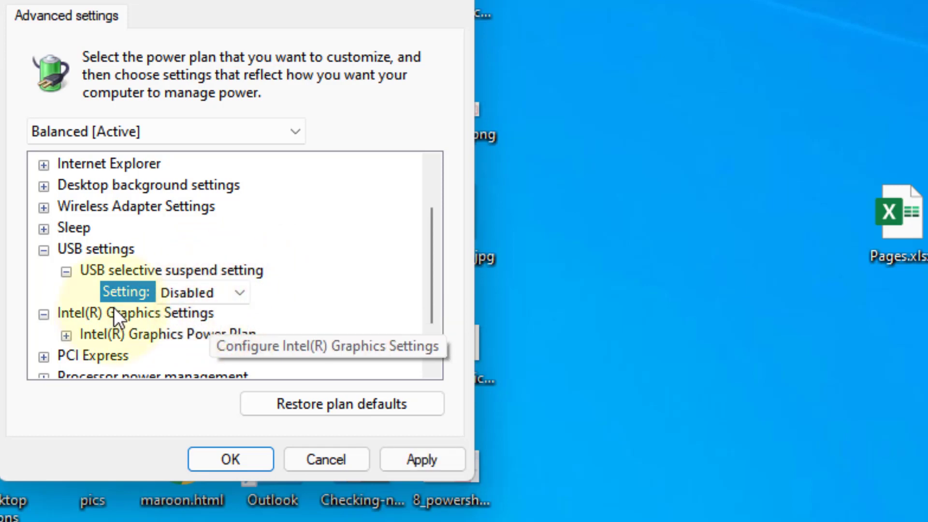
pyautogui.click(196, 291)
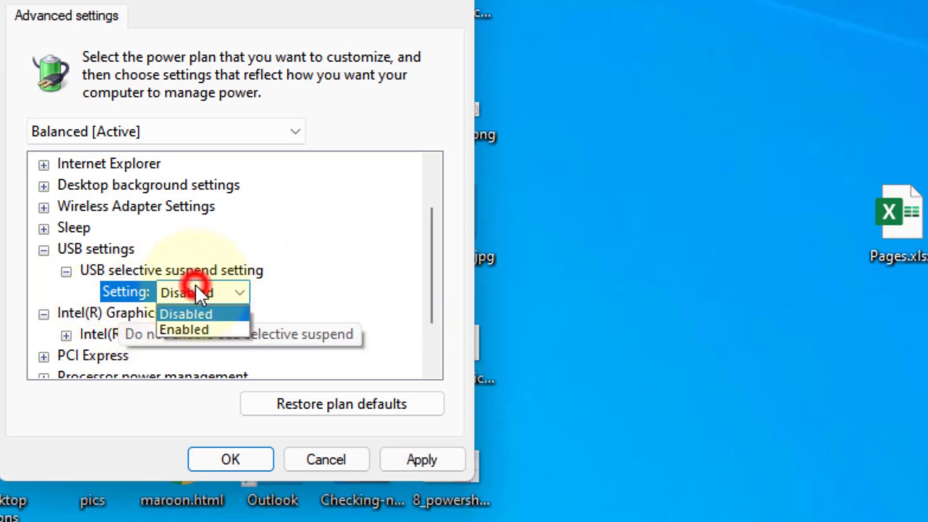
pyautogui.click(204, 312)
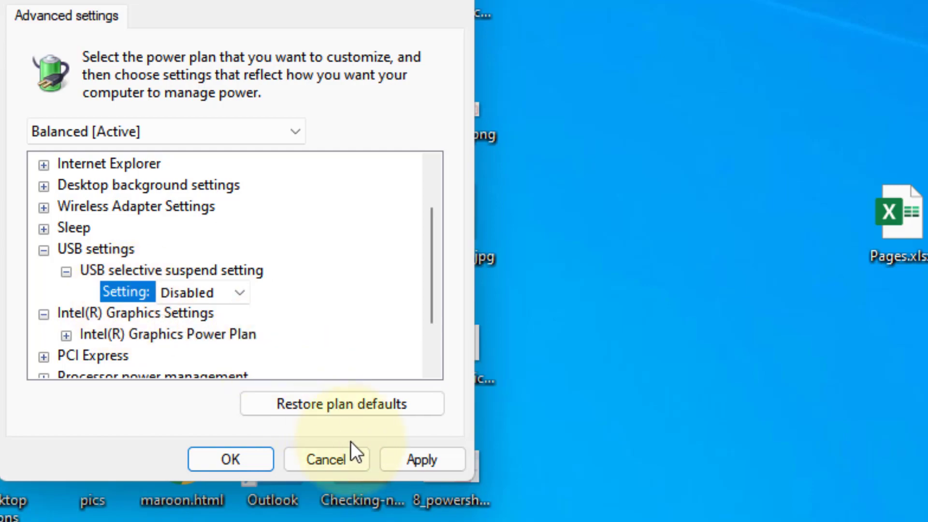
pyautogui.click(392, 461)
pyautogui.click(268, 461)
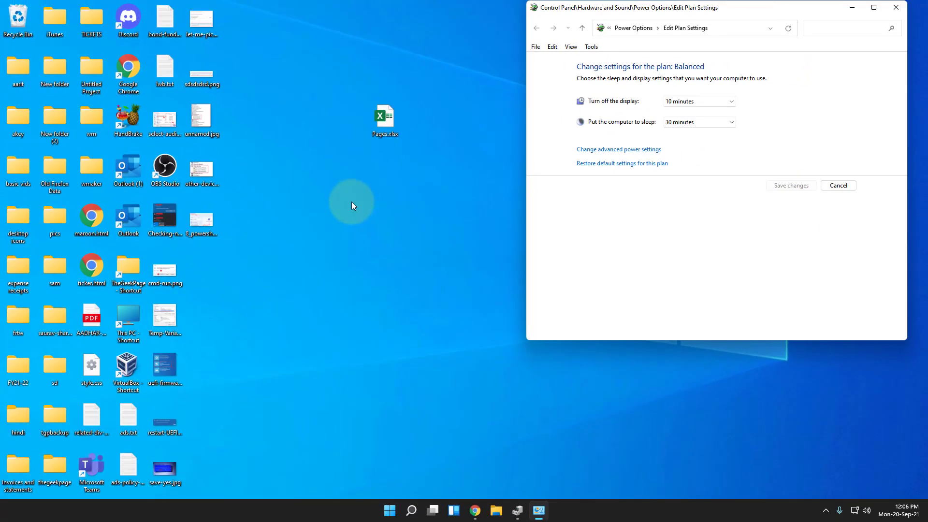
# Step: Run Command Prompt as administrator from Windows Search and approve the UAC prompt
pyautogui.click(412, 510)
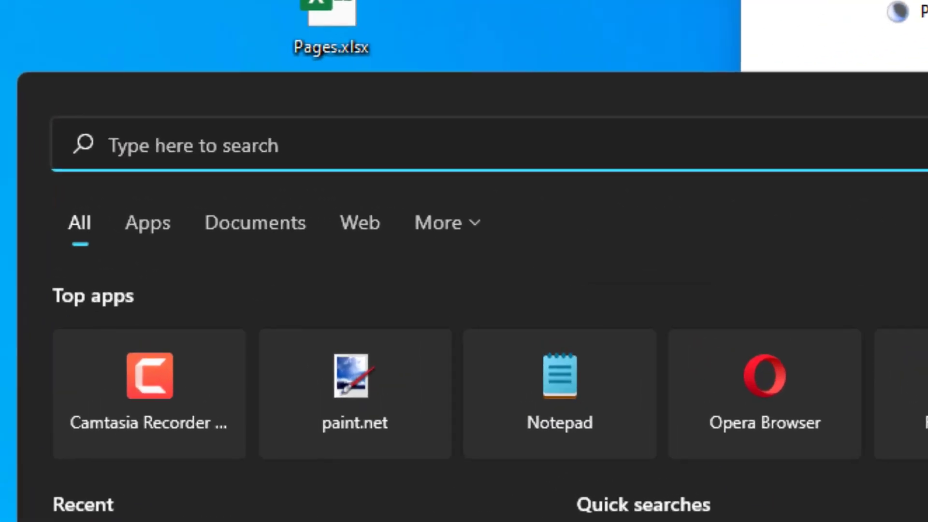
pyautogui.write('control Panelmmand pr')
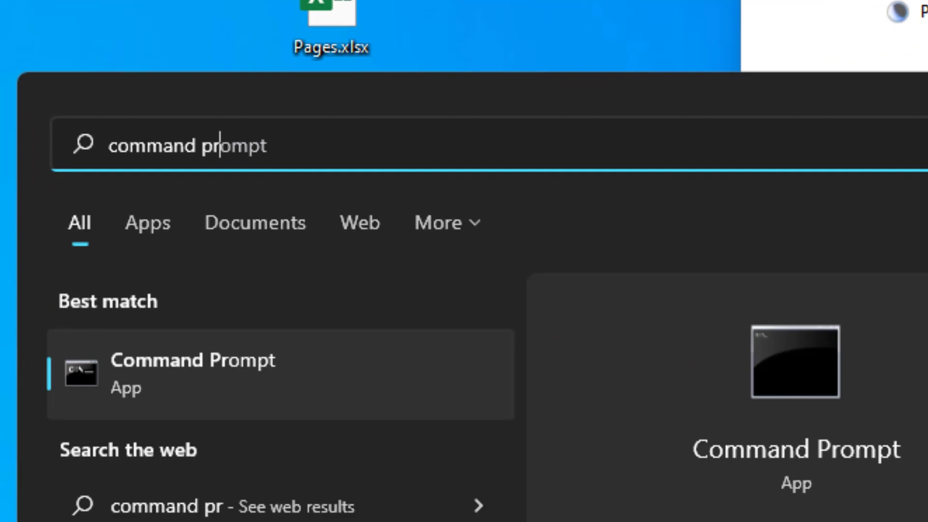
pyautogui.write('ompt')
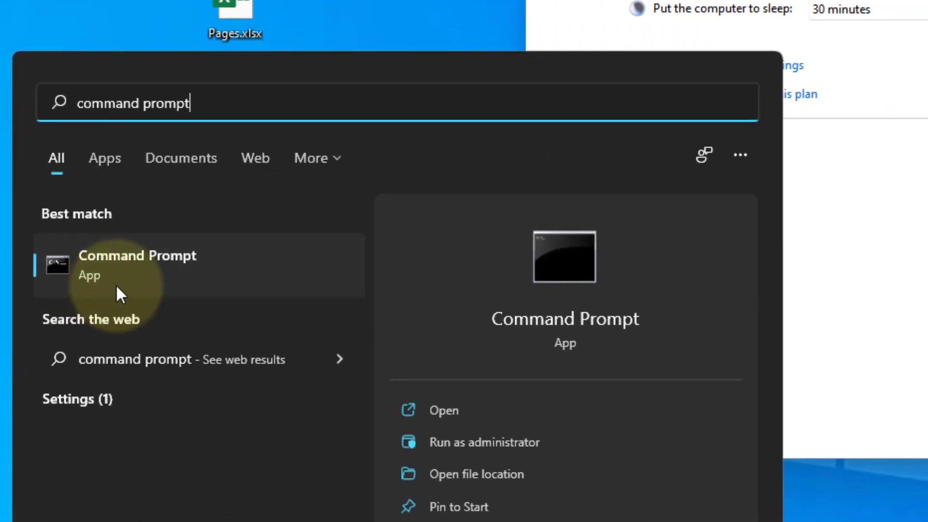
pyautogui.rightClick(137, 294)
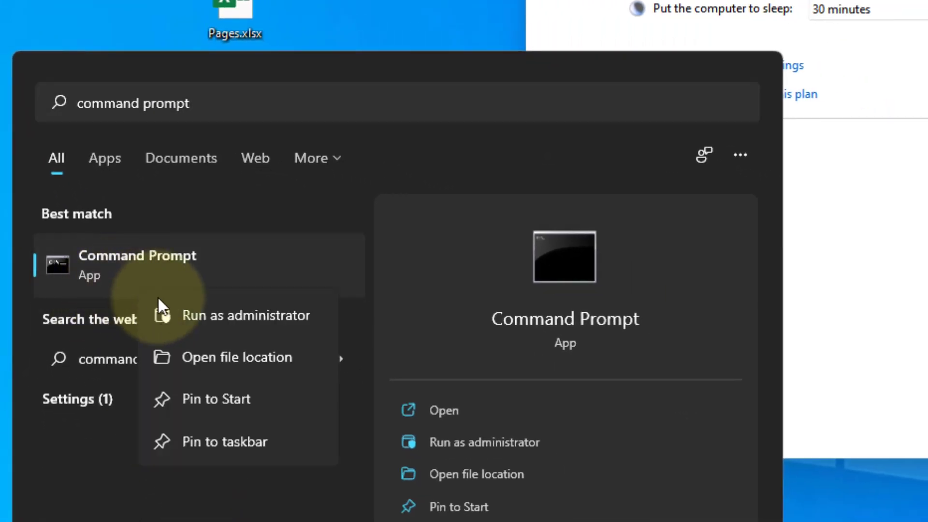
pyautogui.click(277, 314)
pyautogui.click(326, 440)
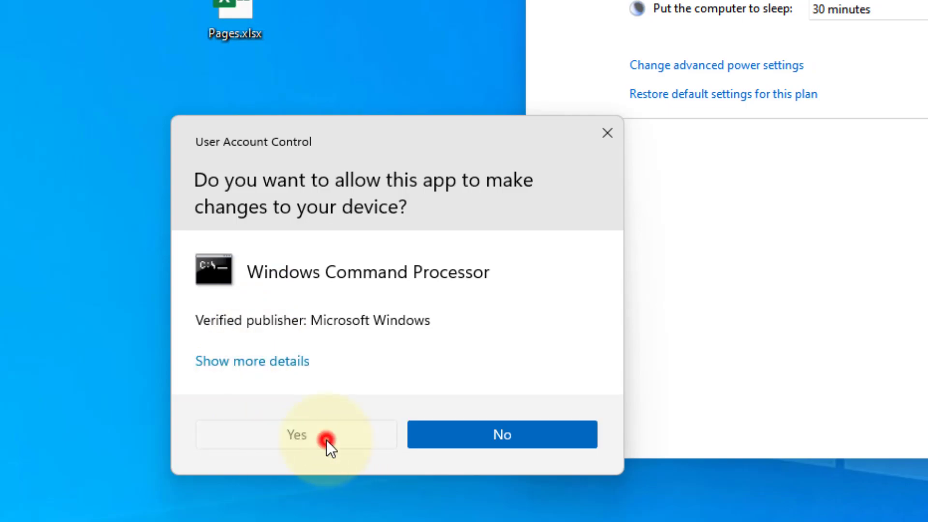
pyautogui.write('msd')
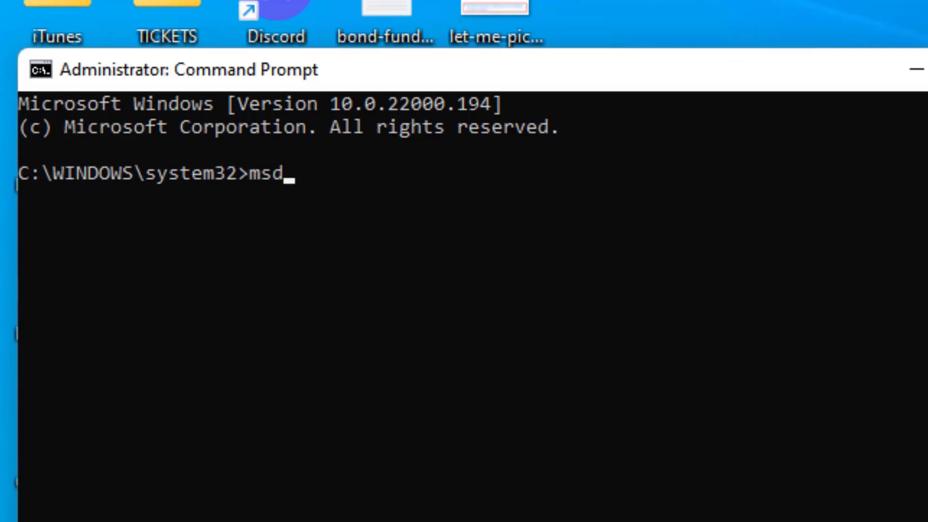
pyautogui.write('t,')
# Step: Run msdt.exe -id devicediagnostic to launch the Hardware and Devices troubleshooter
pyautogui.press('BackSpace')
pyautogui.write('ex')
pyautogui.write('e -id ')
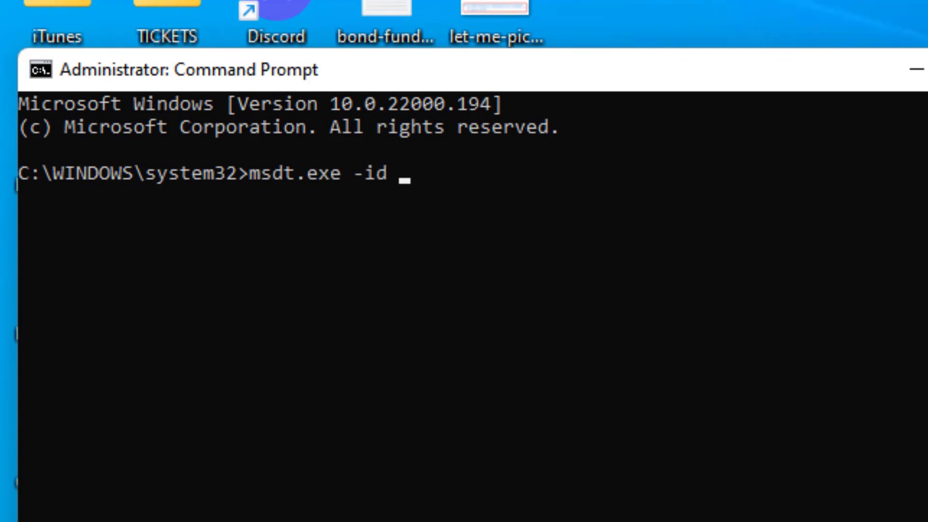
pyautogui.write('device')
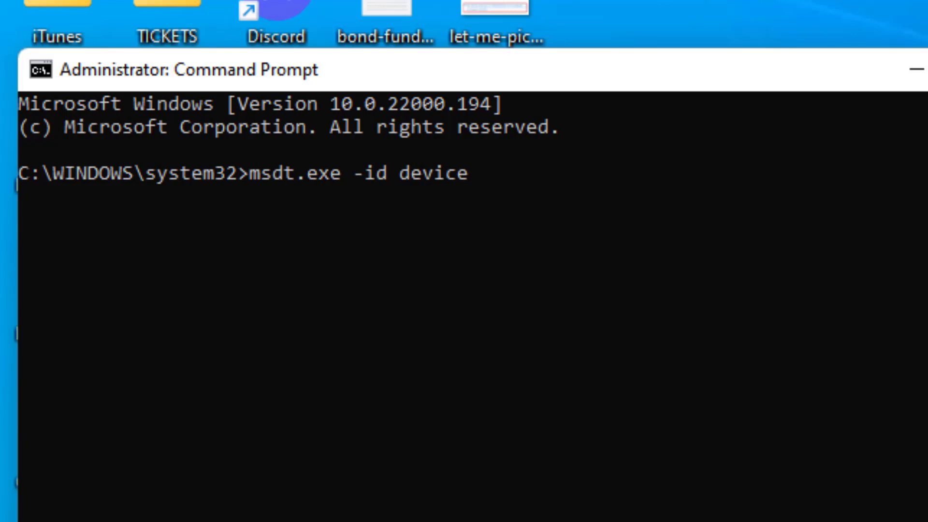
pyautogui.write('diagnos')
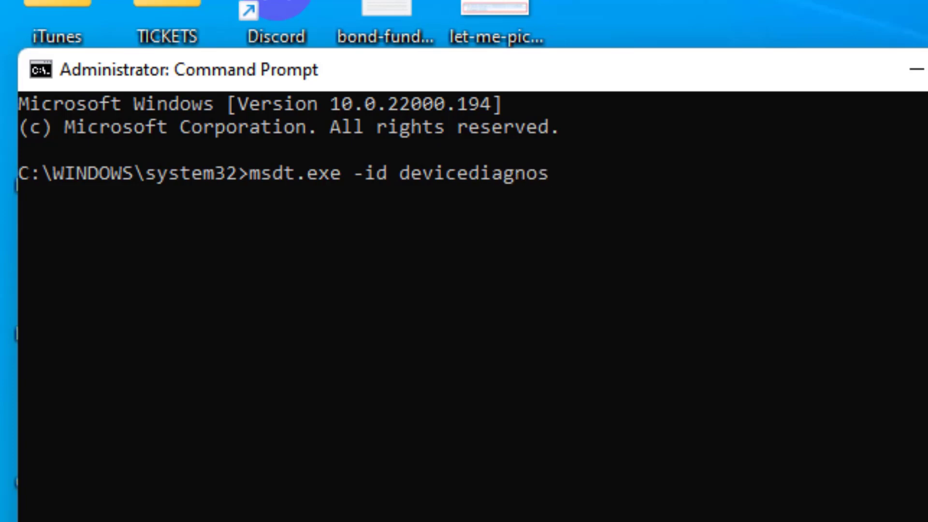
pyautogui.write('tic')
pyautogui.press('Return')
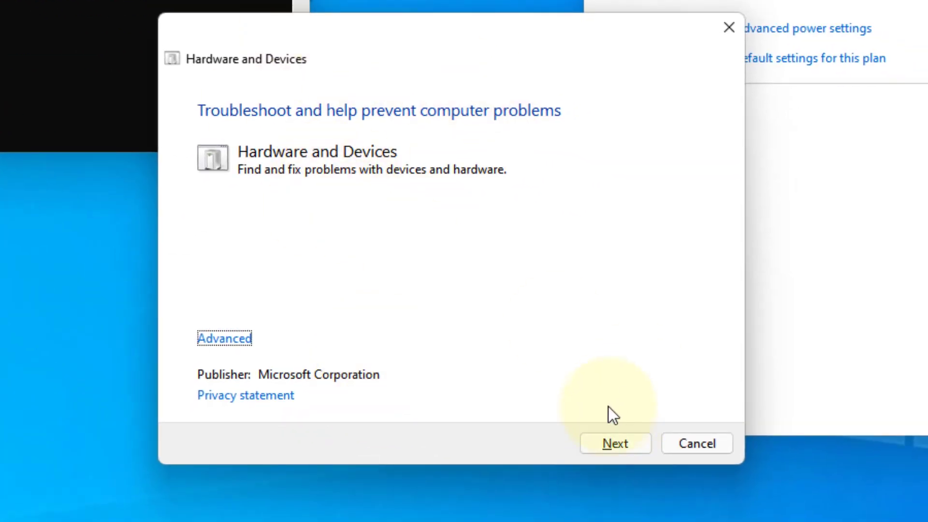
# Step: Start the troubleshooter's problem detection with Next, then close its window
pyautogui.click(617, 450)
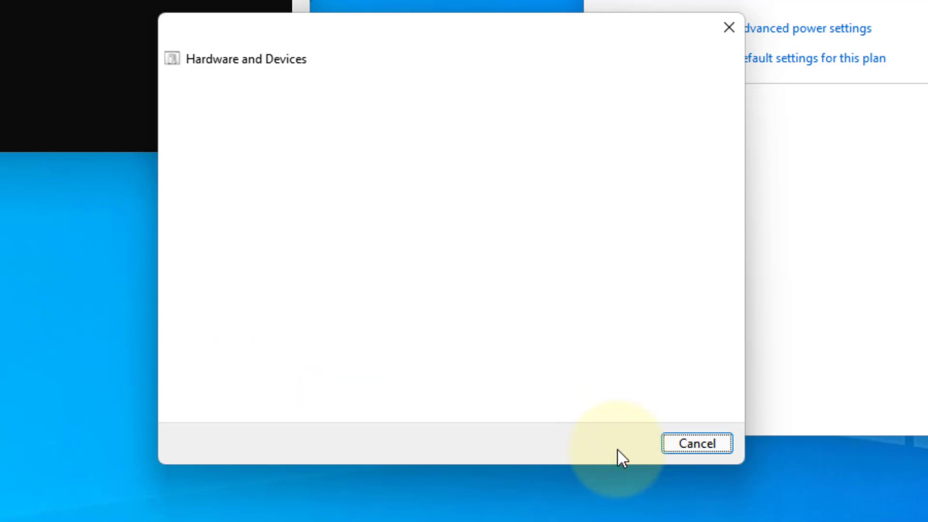
pyautogui.click(731, 32)
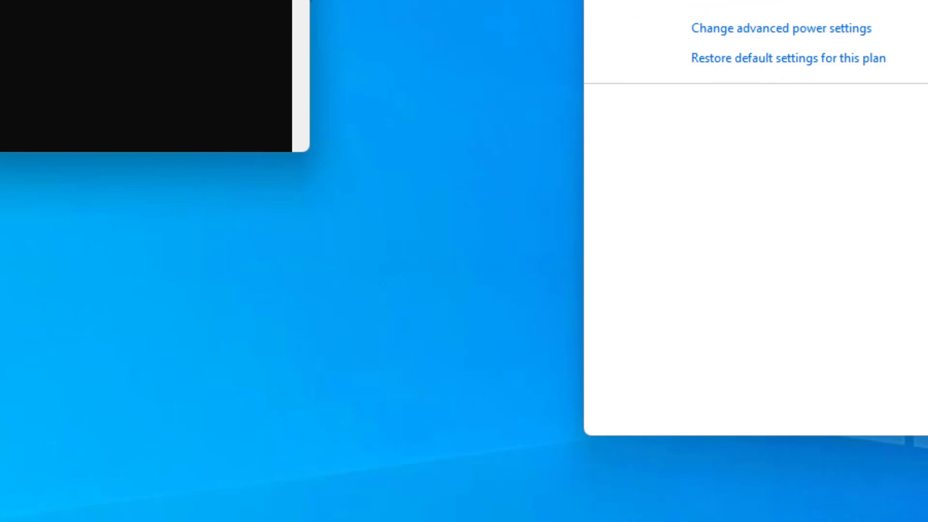
# Step: Close the administrator Command Prompt, leaving the Balanced power plan settings on the desktop
pyautogui.click(386, 46)
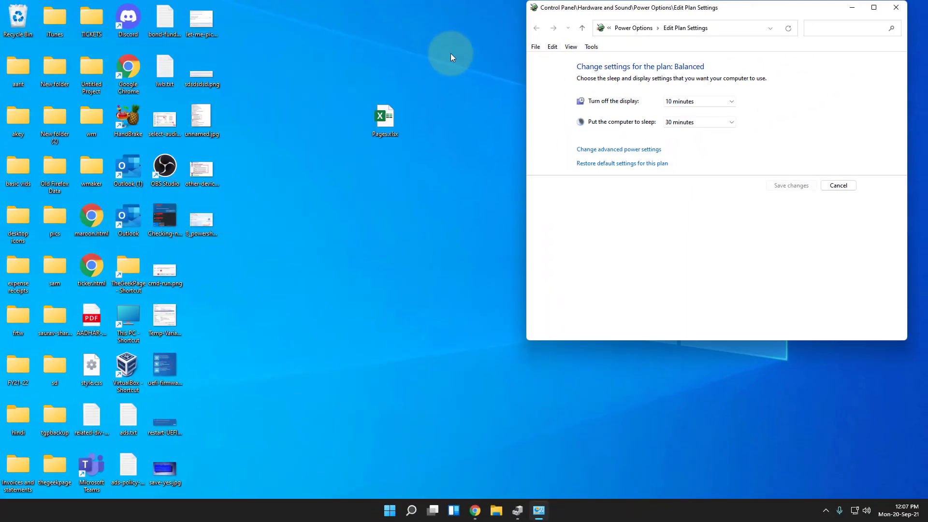